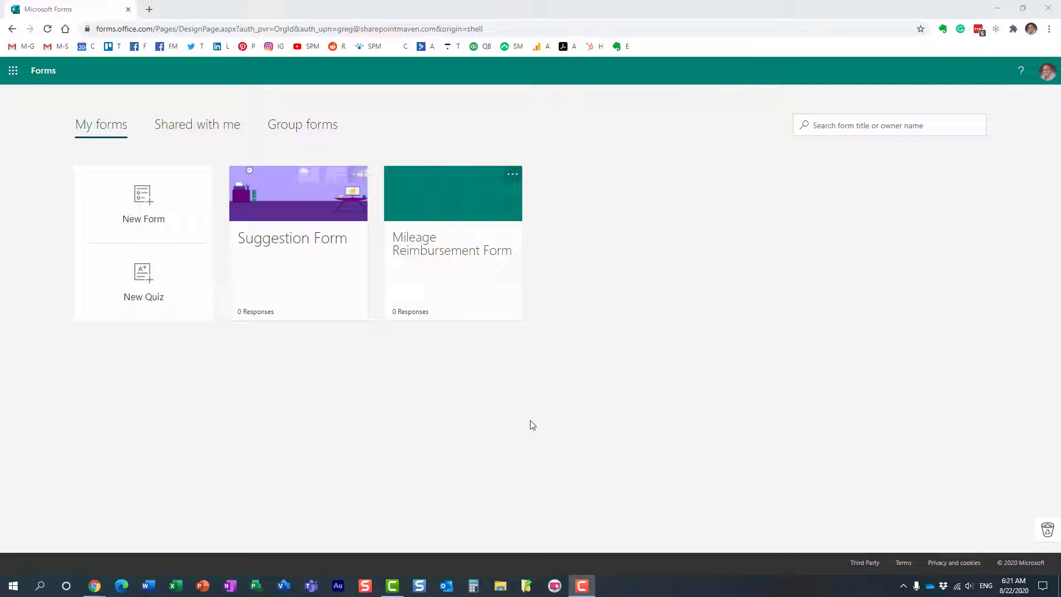
Step: Open the Suggestion Form card from My forms in the form designer
left_click(303, 214)
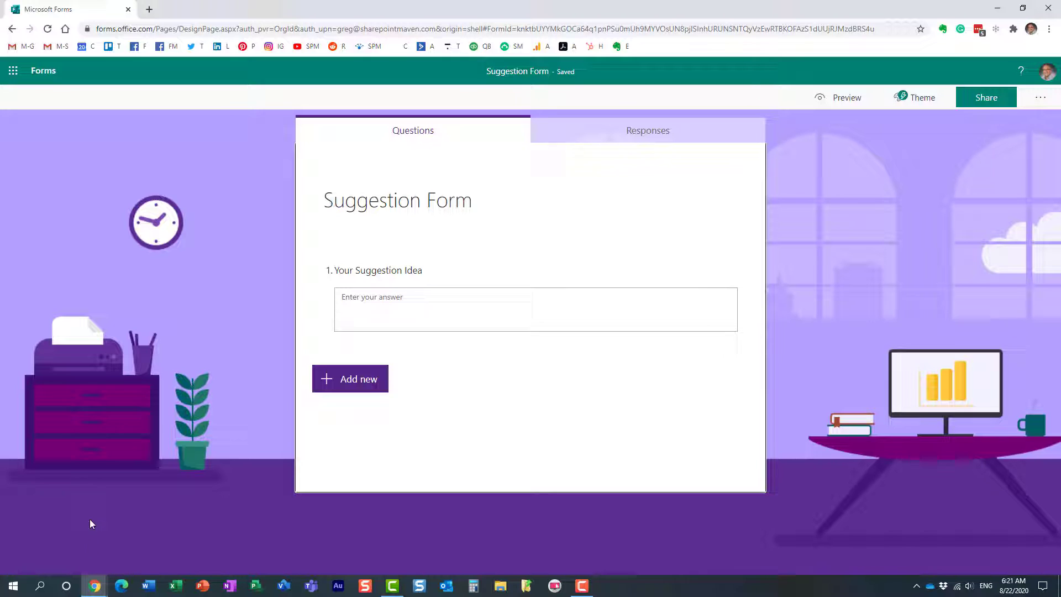
mouse_move(99, 587)
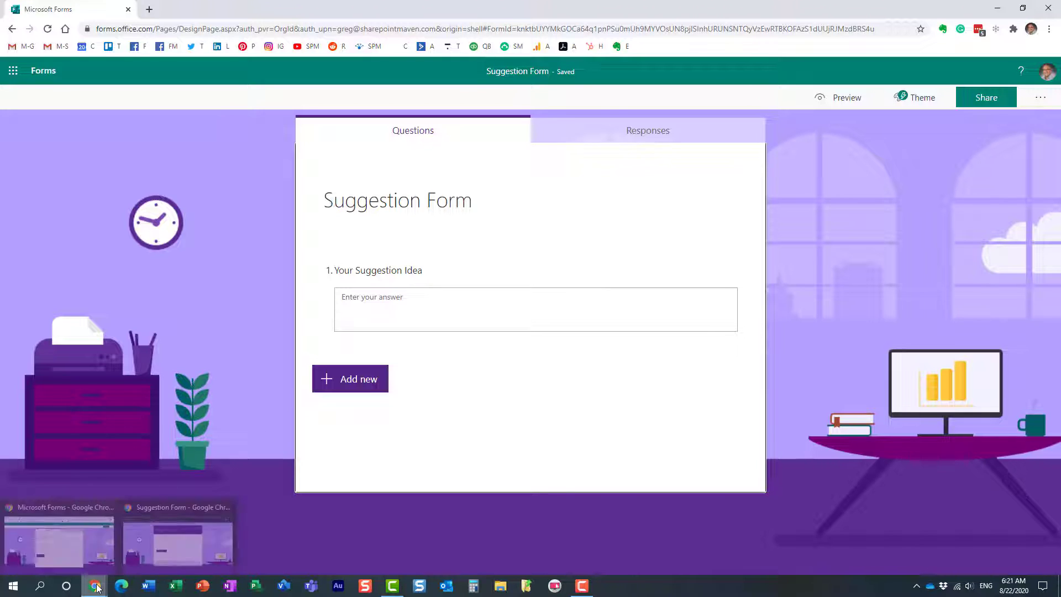
Step: In the incognito respondent window, submit the suggestion 'Free lunches'
left_click(195, 539)
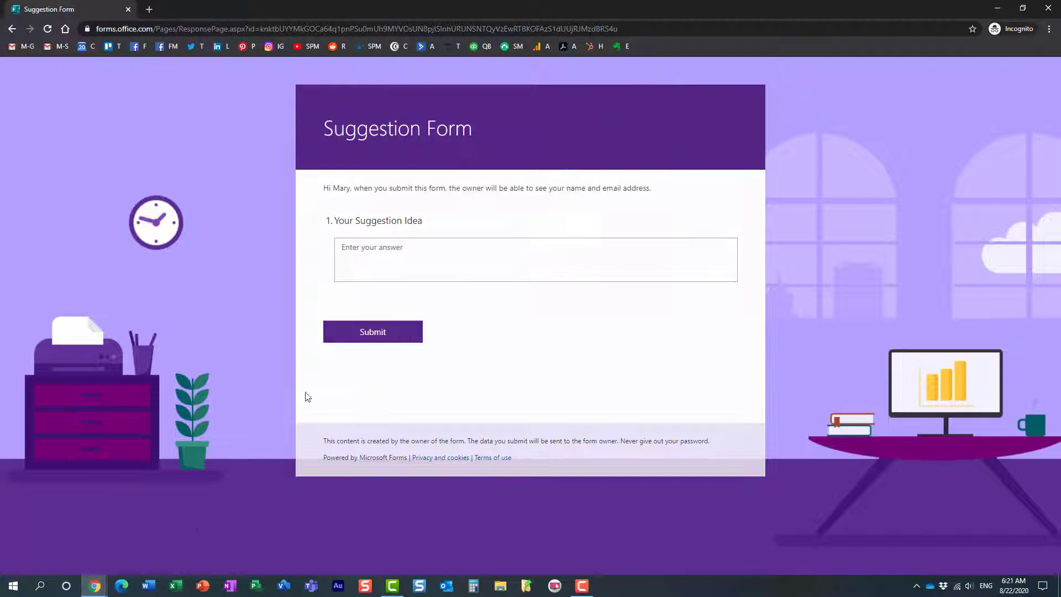
left_click(371, 254)
type("Free lunches")
left_click(377, 334)
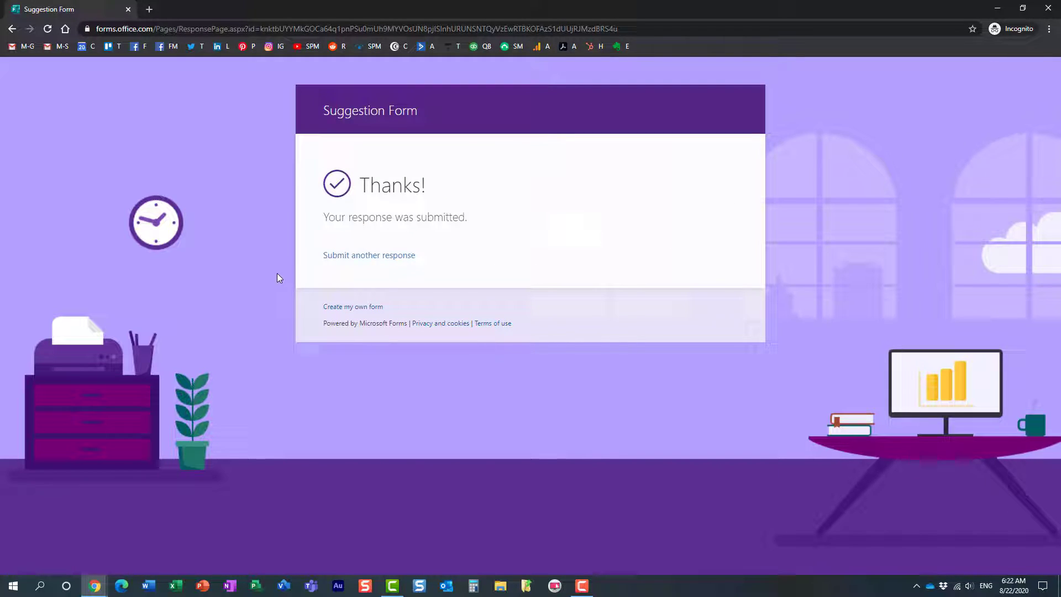
Step: Export the owner's Responses to Excel and open the downloaded Suggestion Form.xlsx
left_click(94, 587)
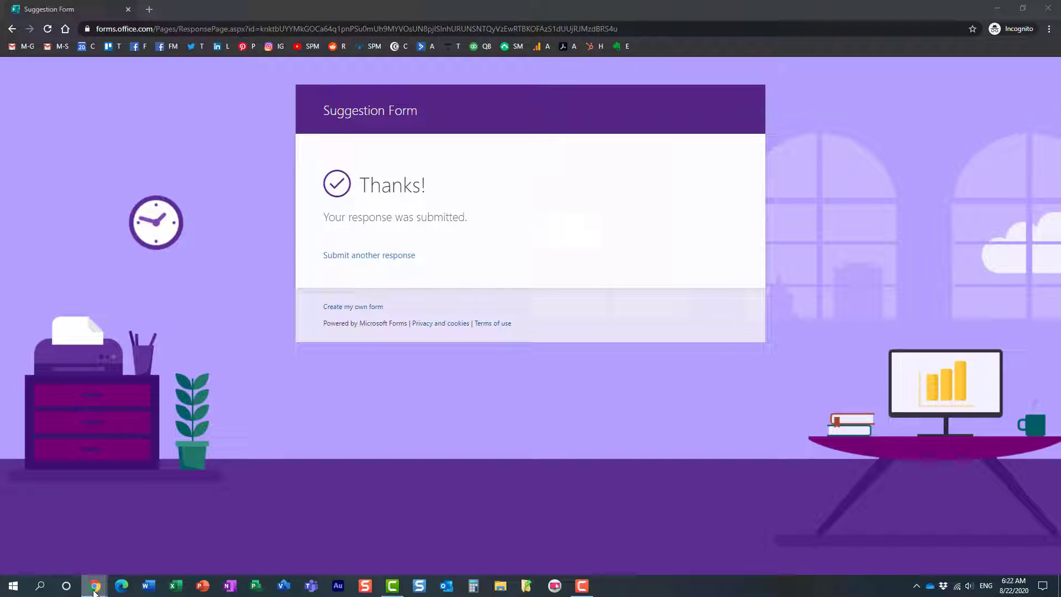
left_click(52, 536)
left_click(624, 137)
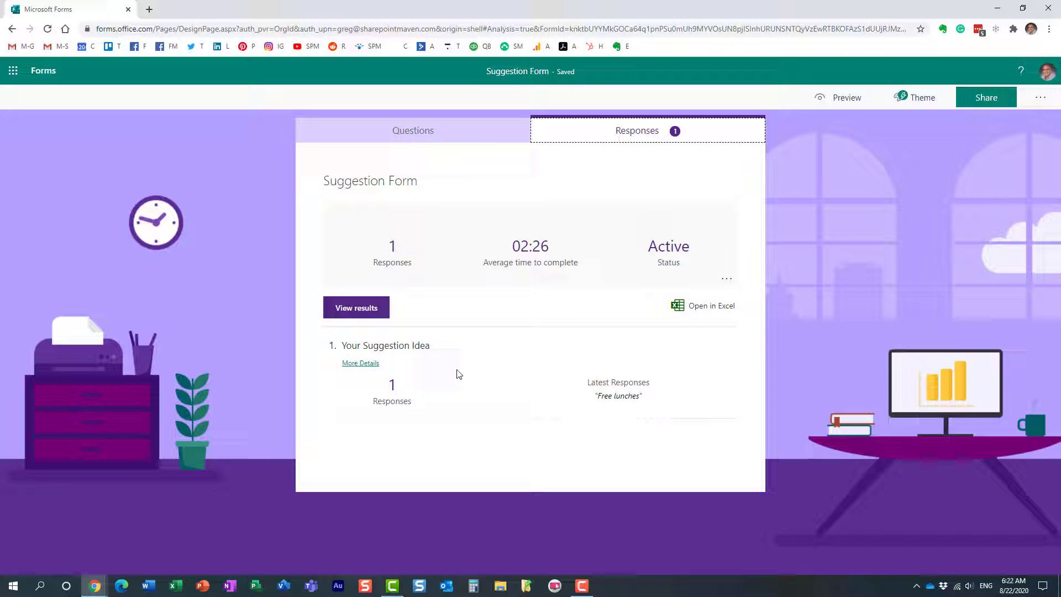
left_click(723, 308)
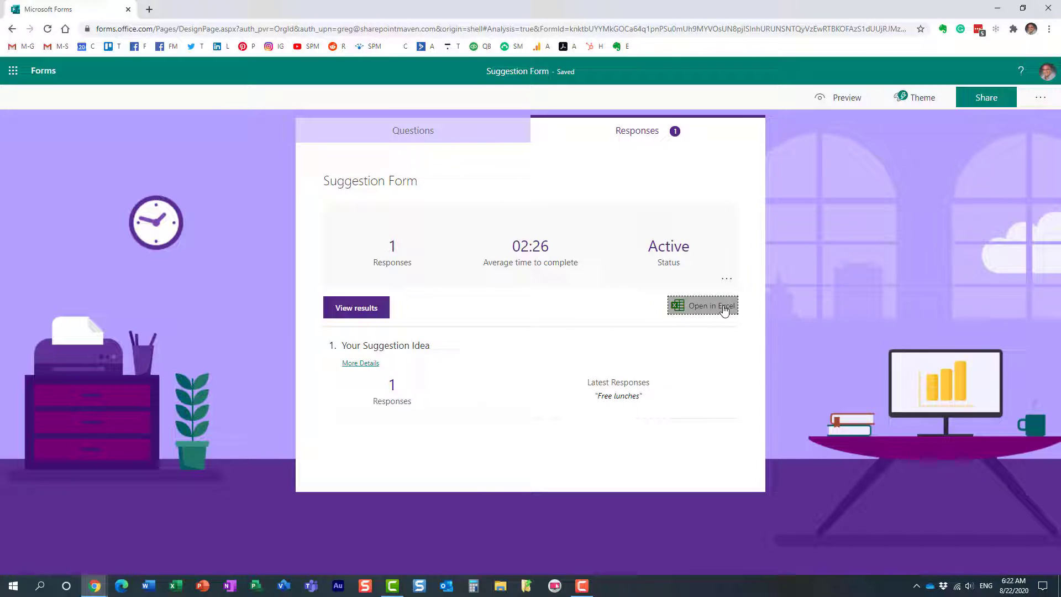
left_click(114, 562)
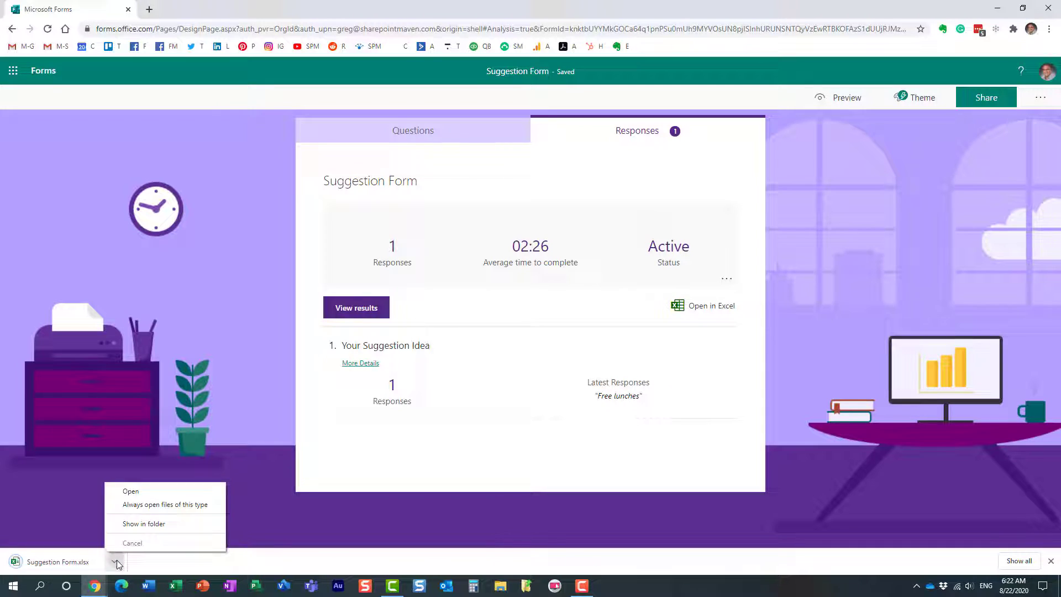
left_click(133, 492)
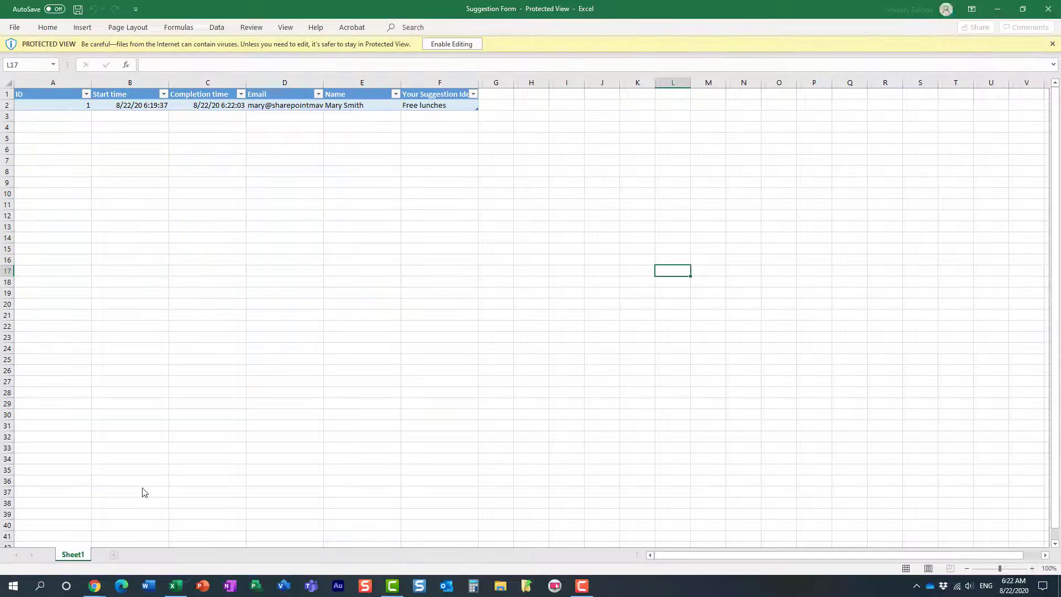
left_click(159, 138)
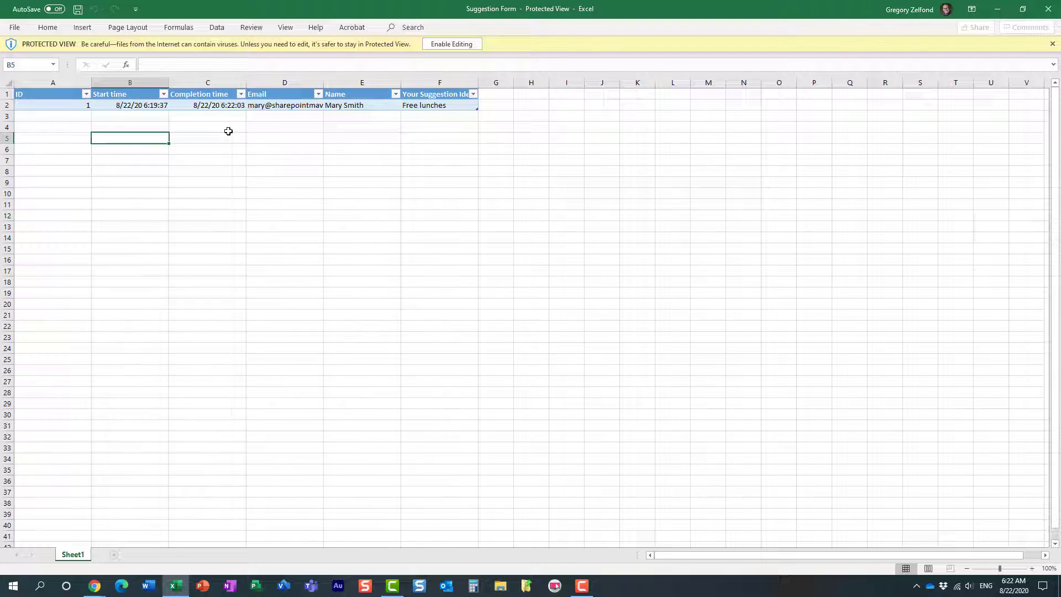
Step: Select cells D2:E2 to inspect the response's Email and Name values
left_click(284, 105)
left_click_drag(326, 106, 339, 111)
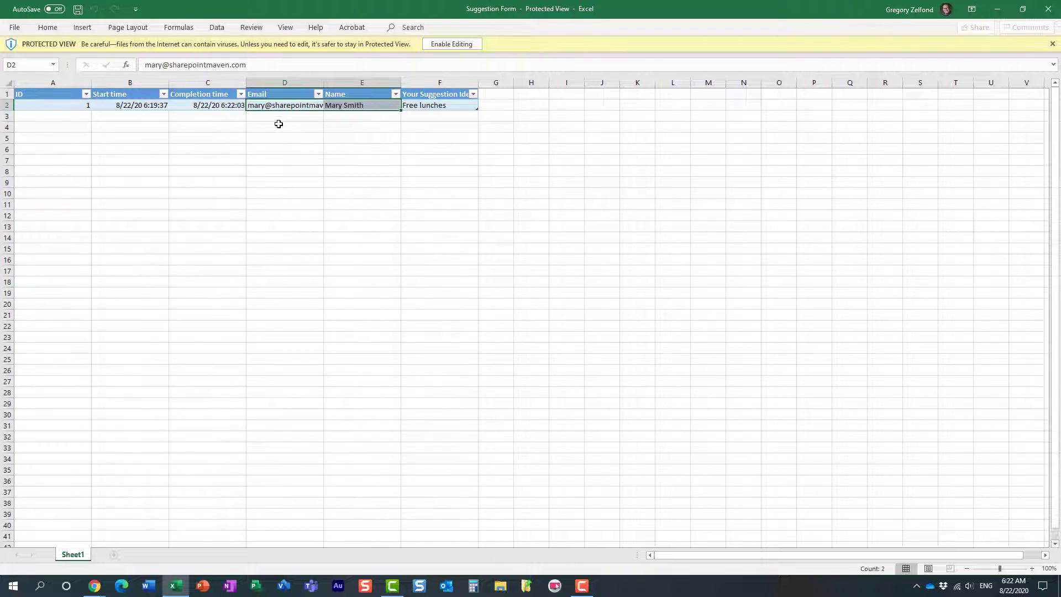
left_click_drag(285, 107, 352, 106)
Step: Close the Excel workbook and uncheck 'Record name' in the form's settings
left_click(1049, 9)
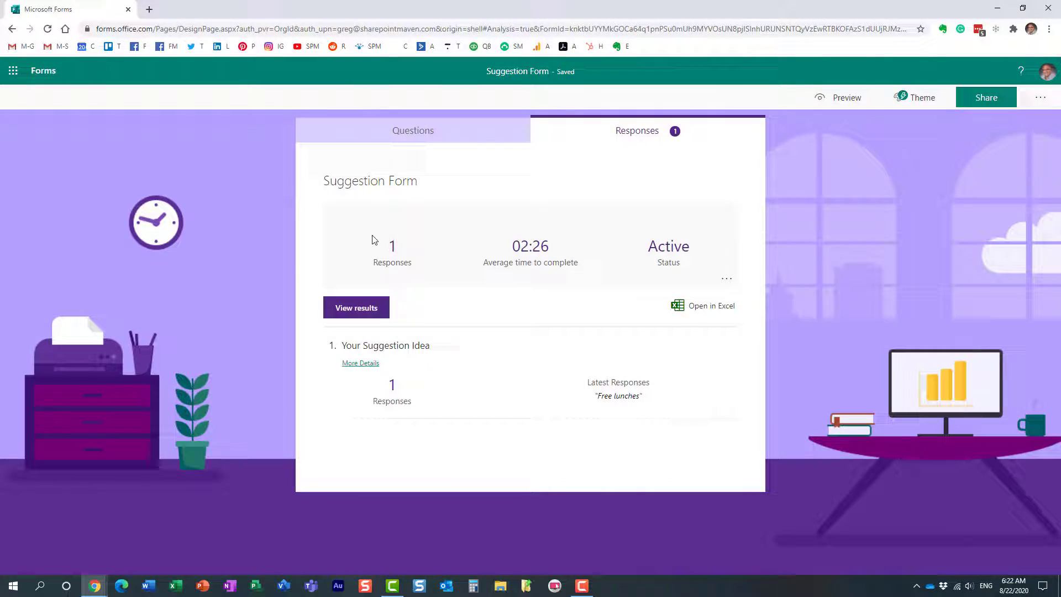
left_click(424, 139)
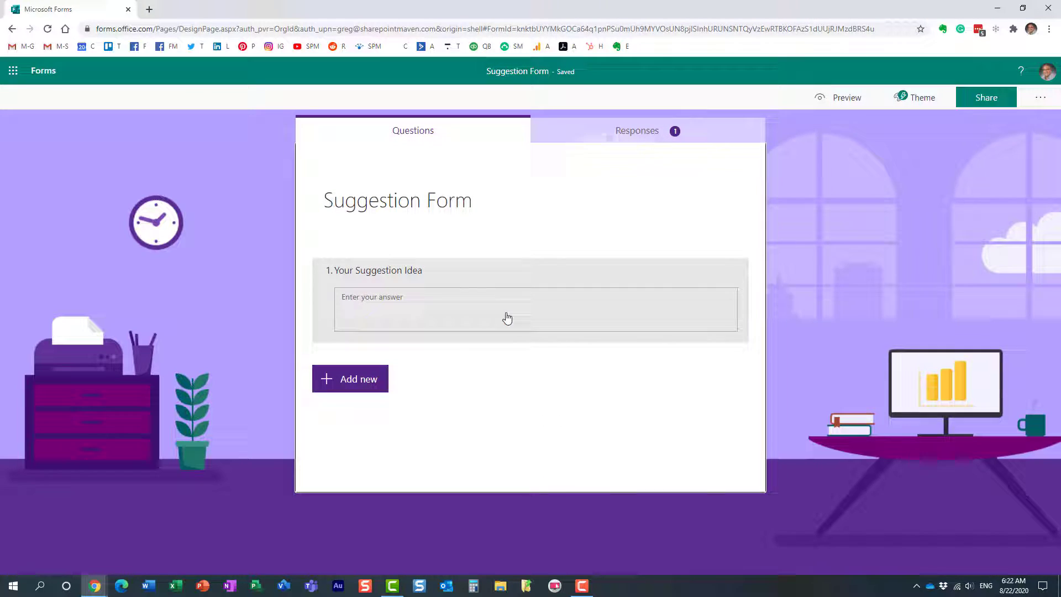
left_click(1041, 98)
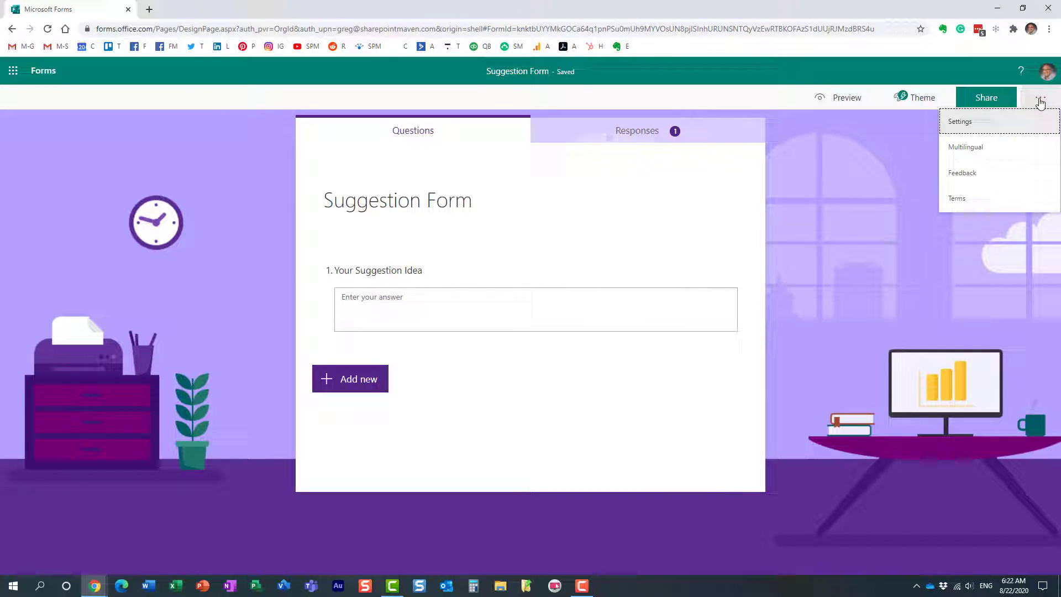
left_click(973, 129)
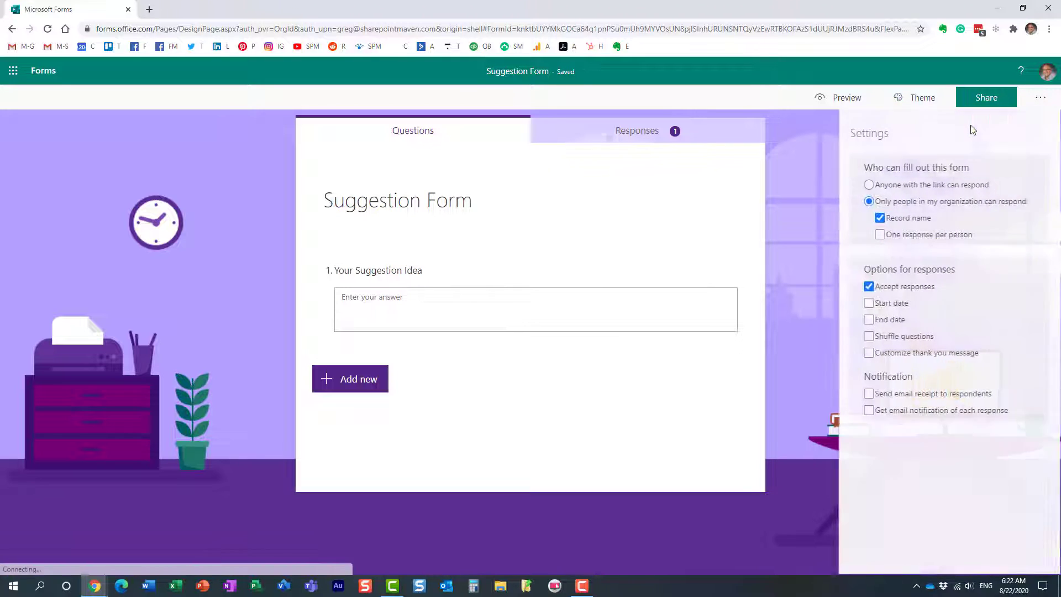
left_click(880, 218)
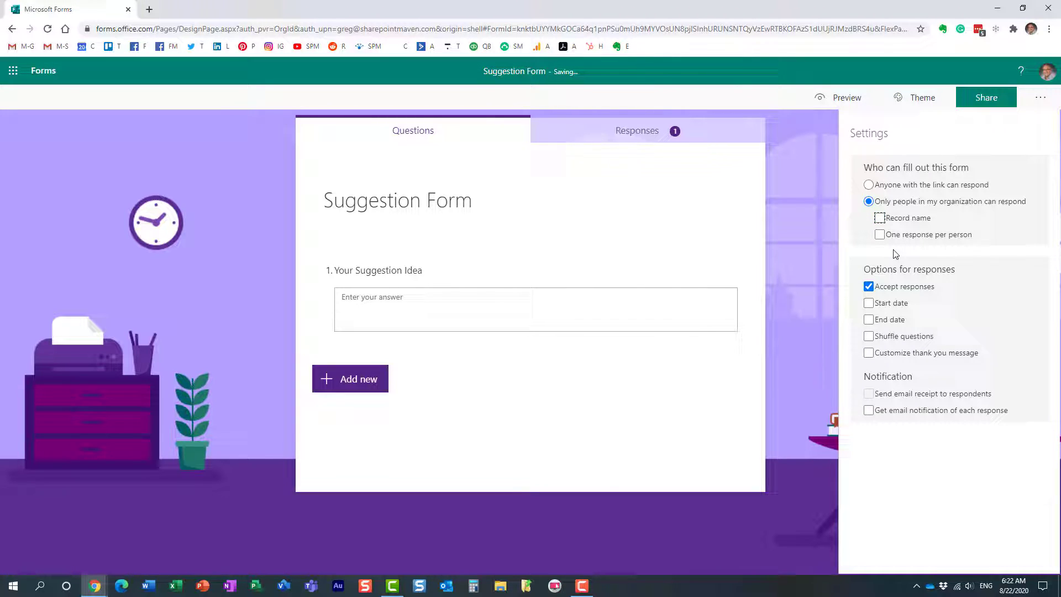
left_click(1044, 104)
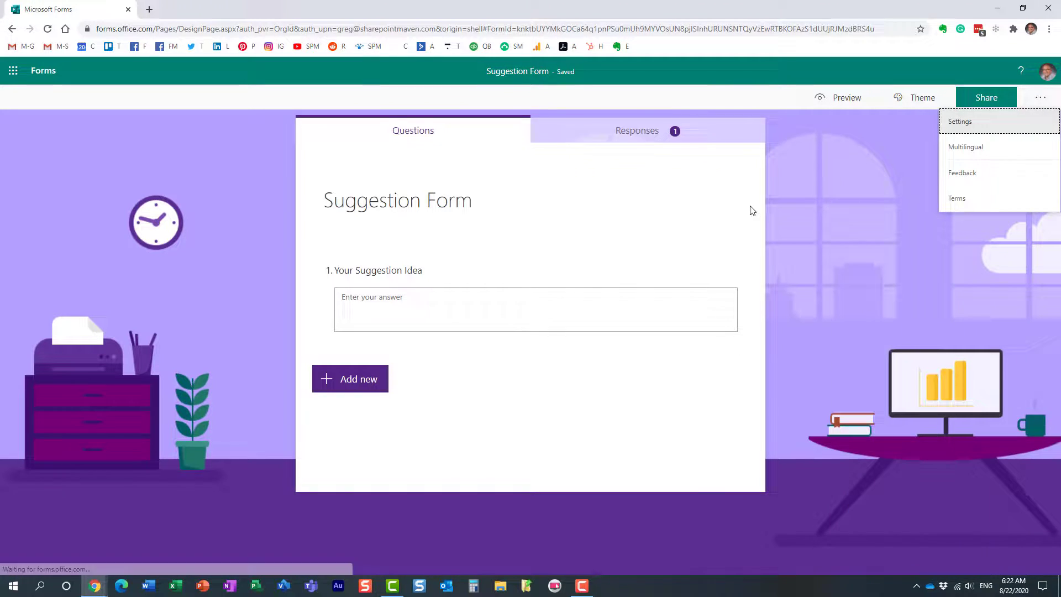
Step: Copy the form's response link from the Share panel
left_click(988, 102)
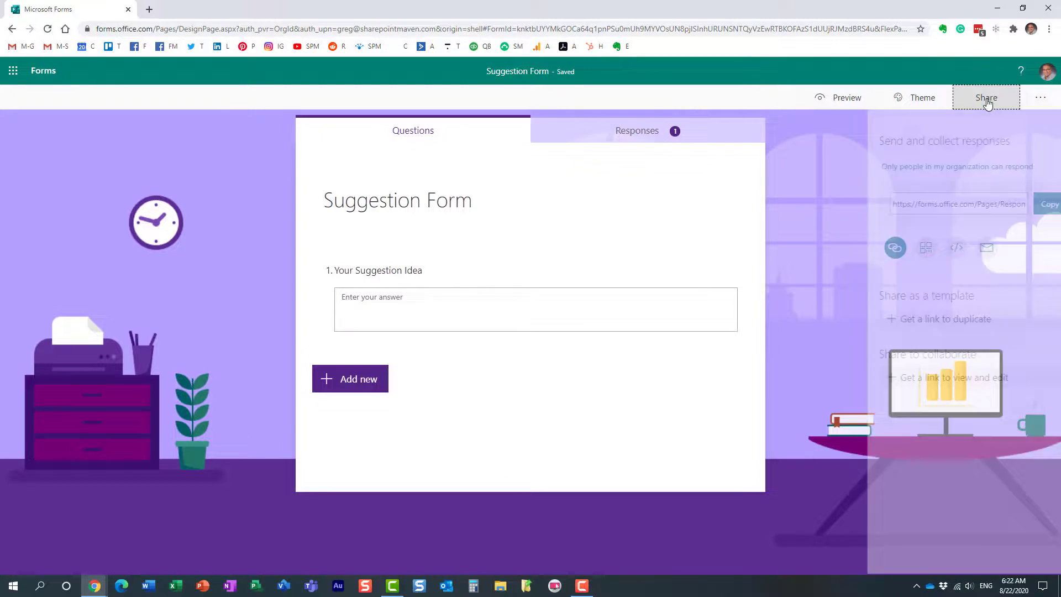
left_click(1017, 206)
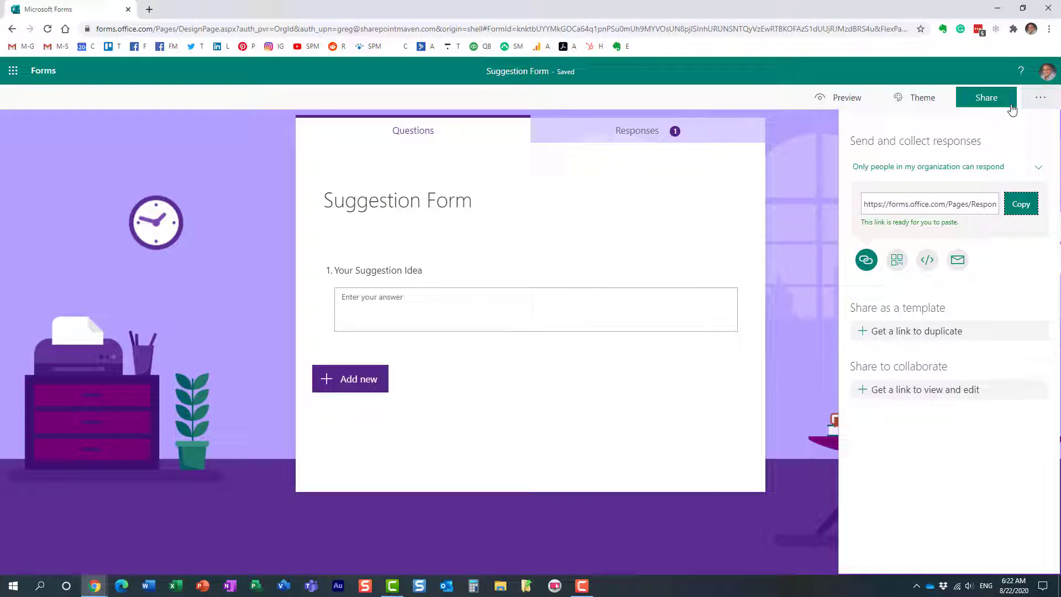
left_click(805, 158)
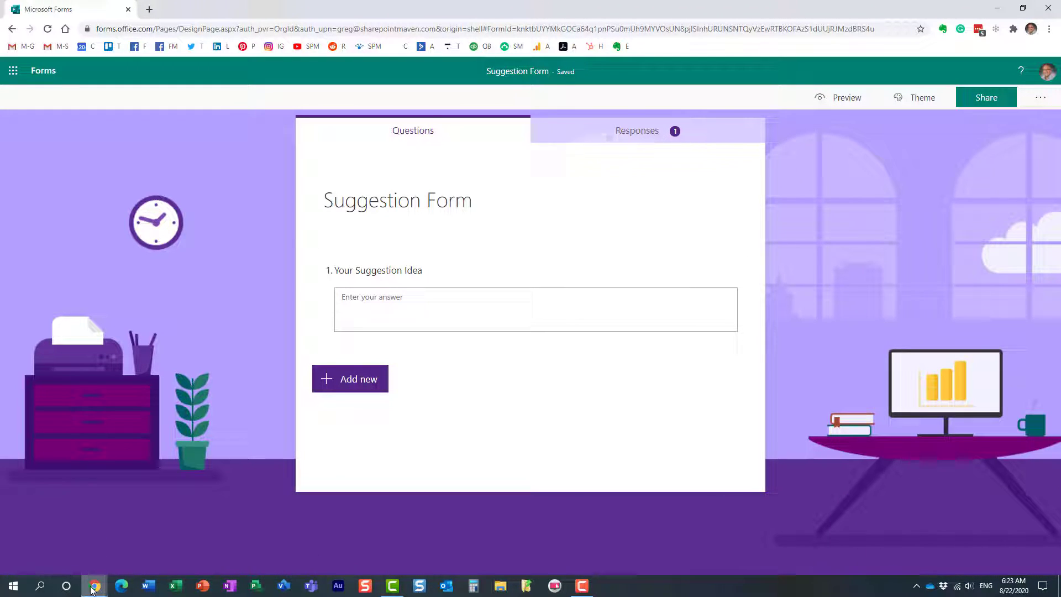
Step: In the incognito window, load the pasted form link and submit 'More vacation time'
mouse_move(95, 586)
left_click(147, 553)
left_click(238, 28)
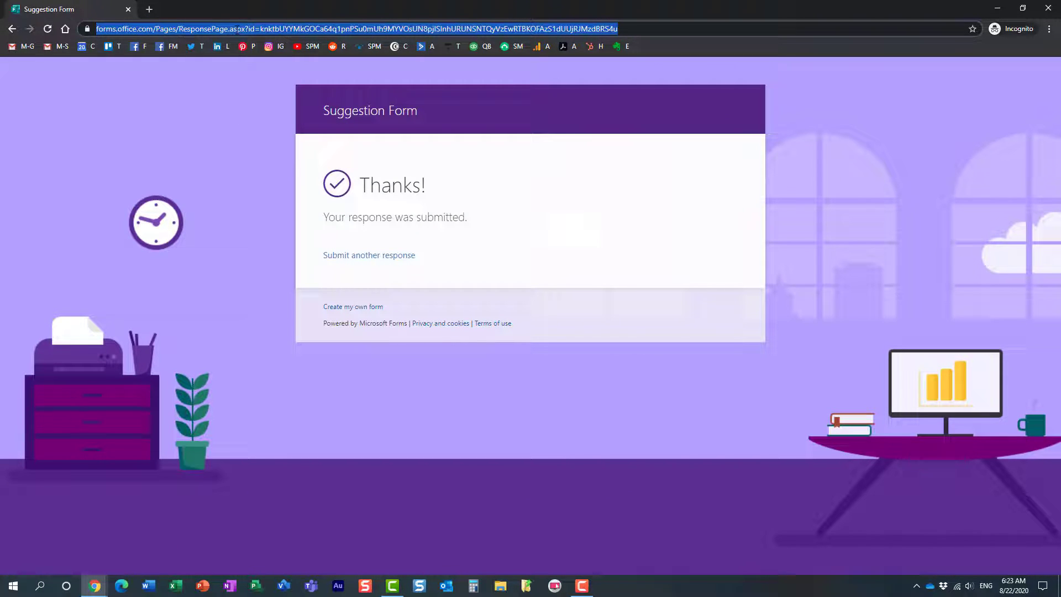
key("ctrl+v")
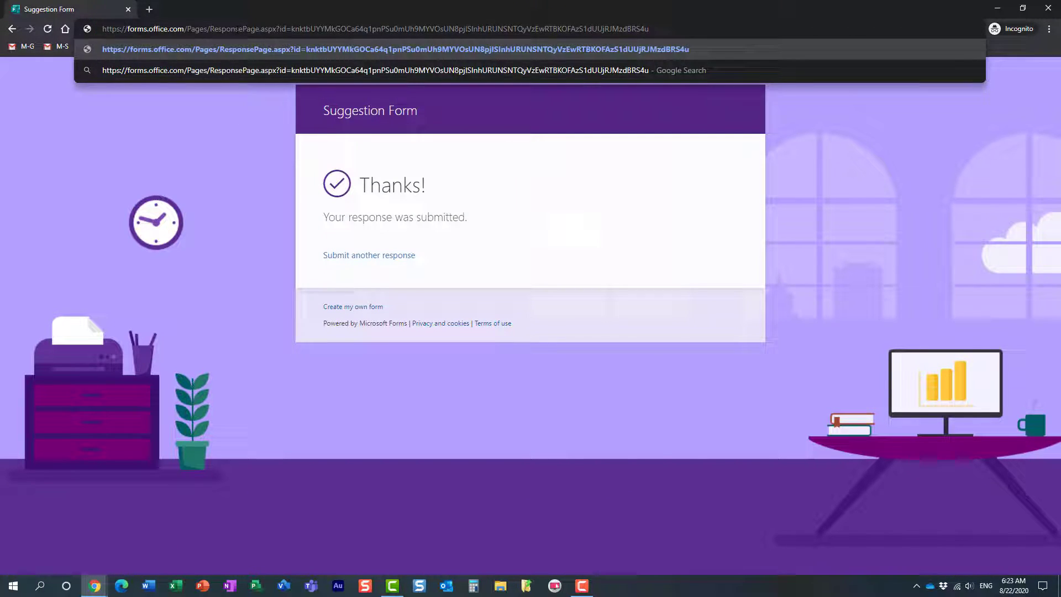
key("Return")
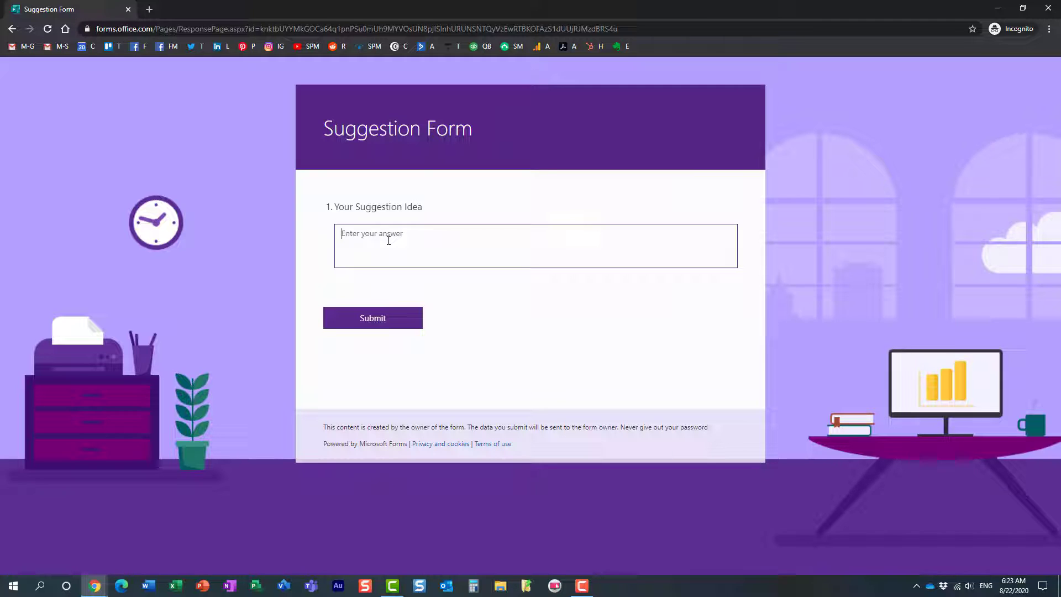
type("More vacation time!")
left_click(380, 320)
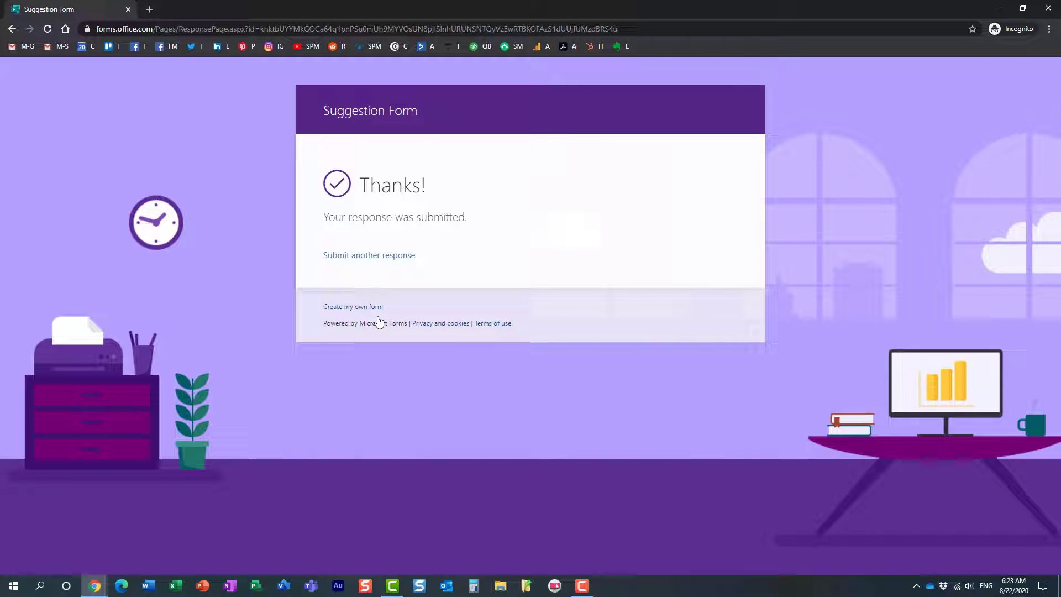
Step: Re-export the form's 2 responses from the Responses tab and open the workbook in Excel
mouse_move(95, 586)
left_click(76, 557)
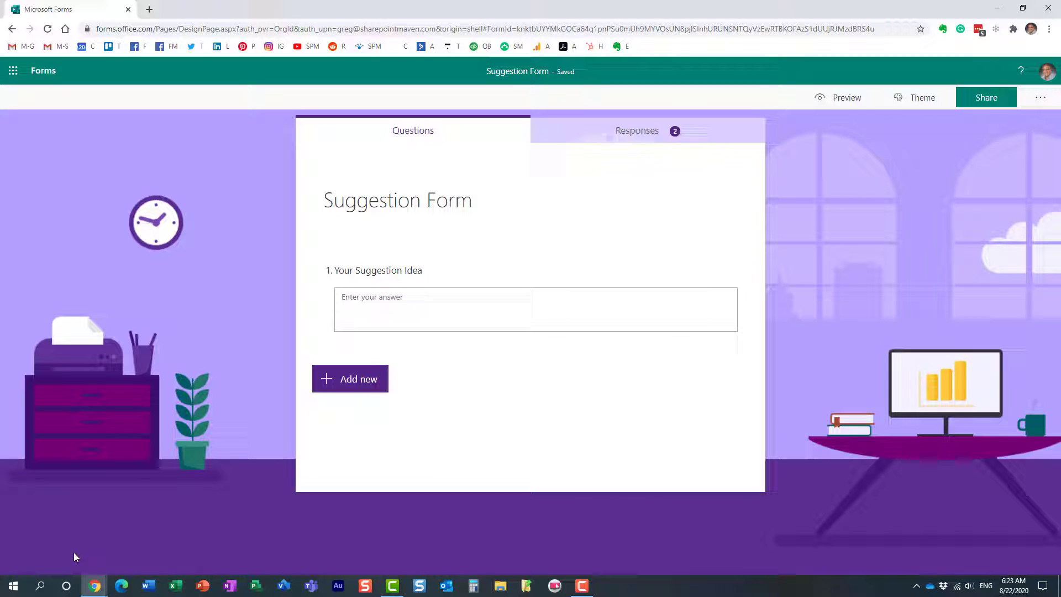
left_click(611, 135)
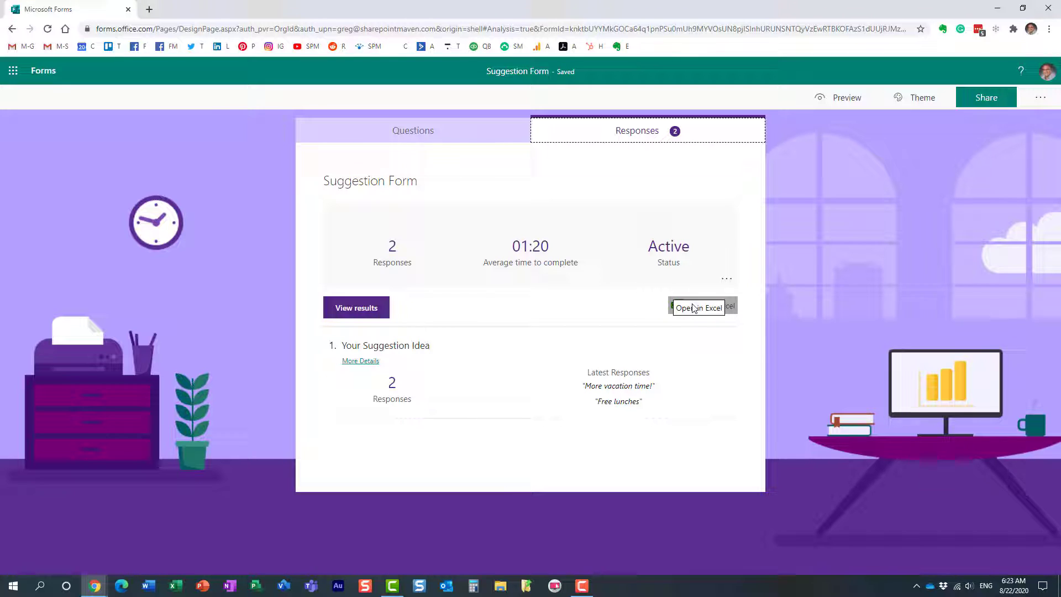
left_click(719, 307)
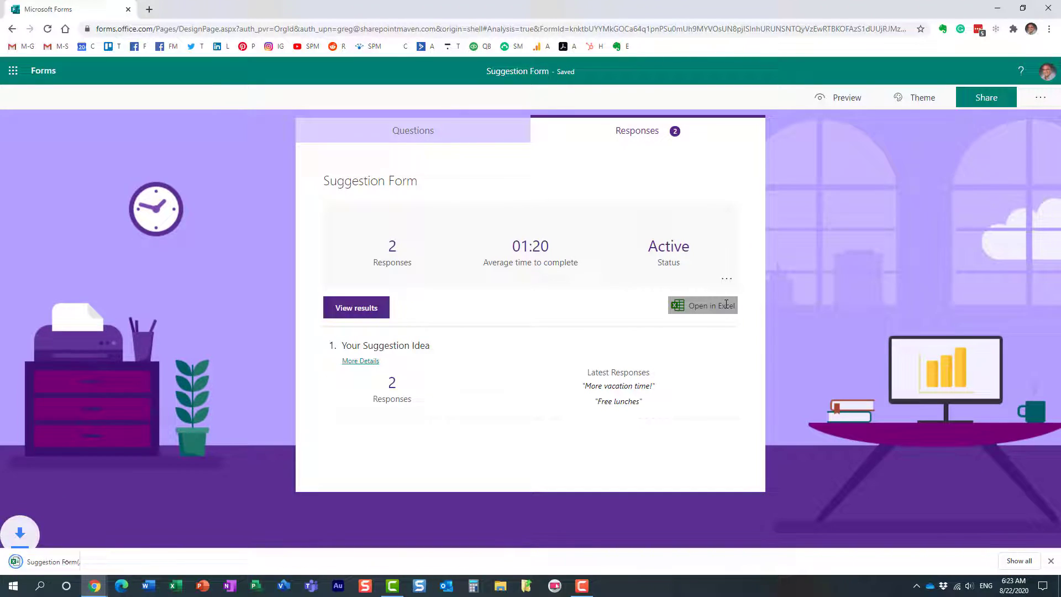
left_click(114, 562)
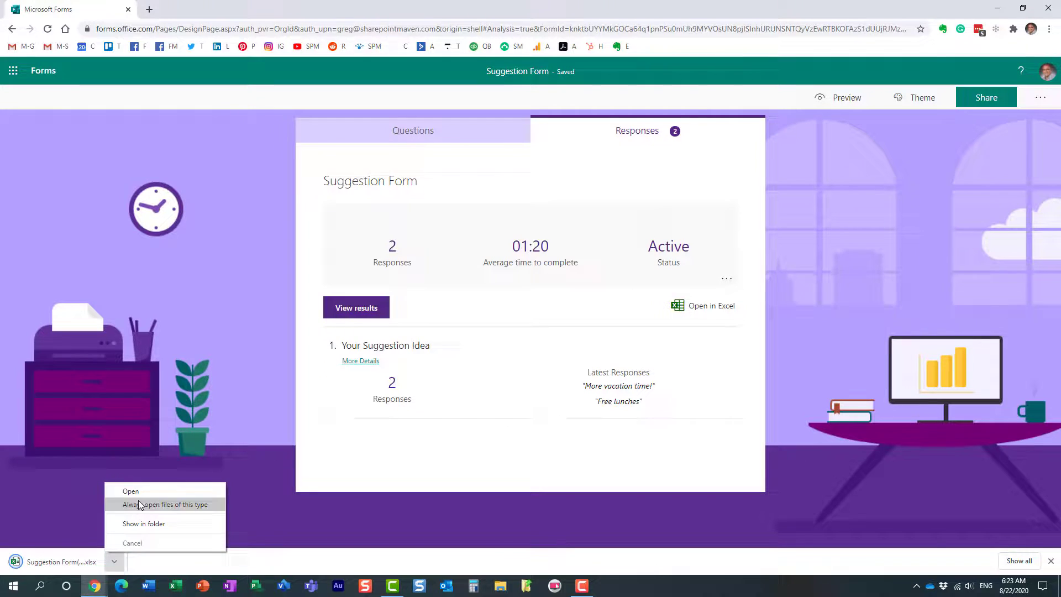
left_click(131, 492)
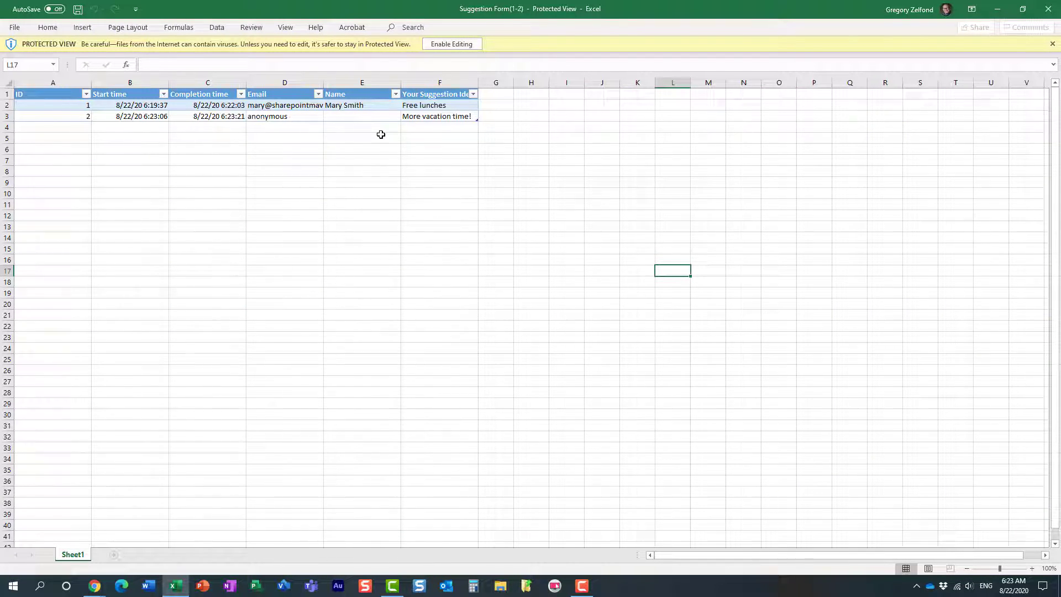
left_click_drag(283, 117, 334, 116)
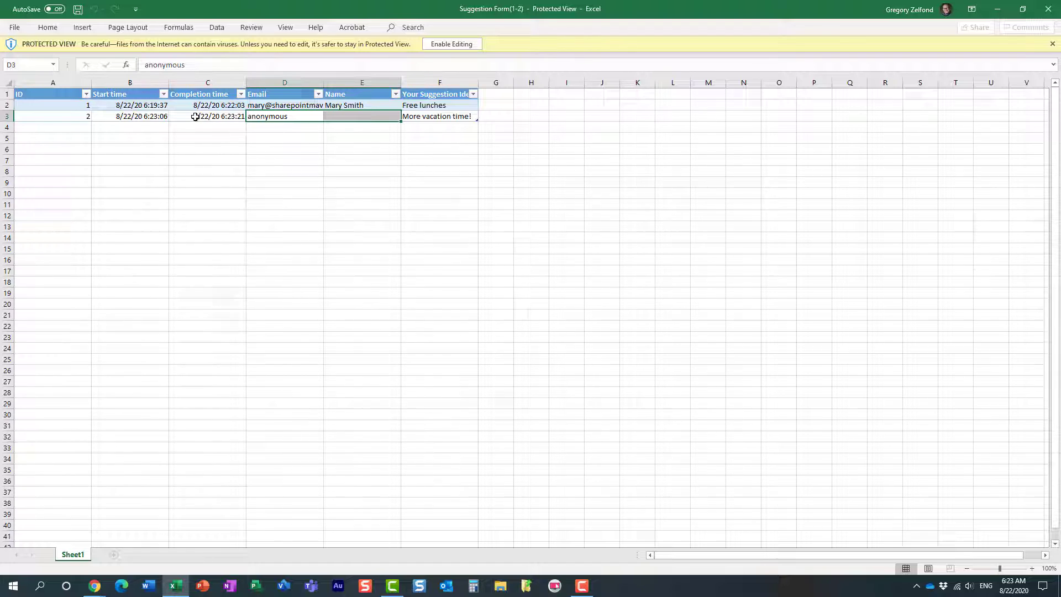
left_click(127, 117)
left_click_drag(171, 119, 183, 119)
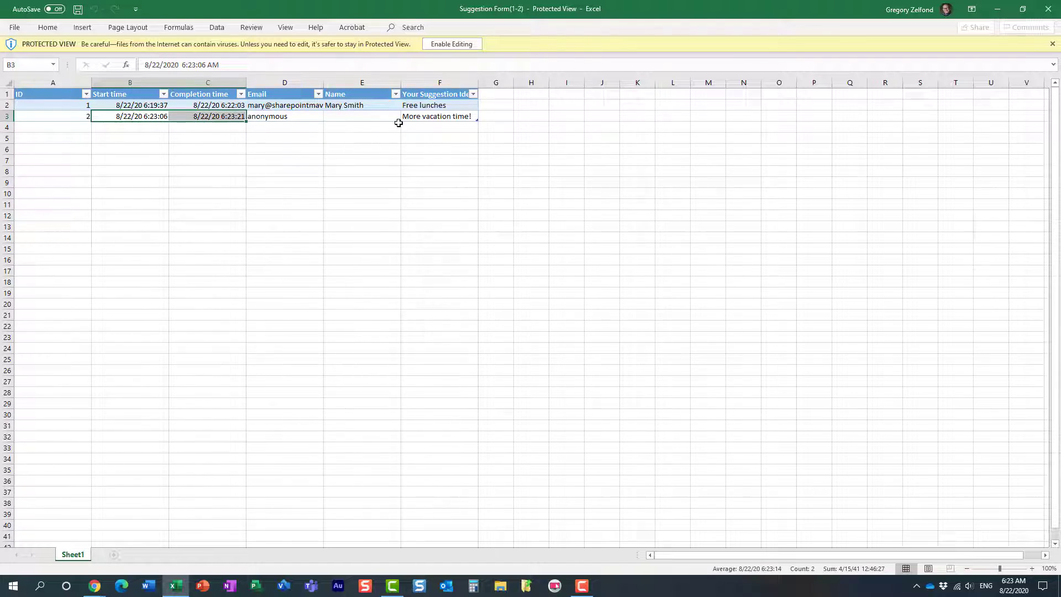
left_click(432, 117)
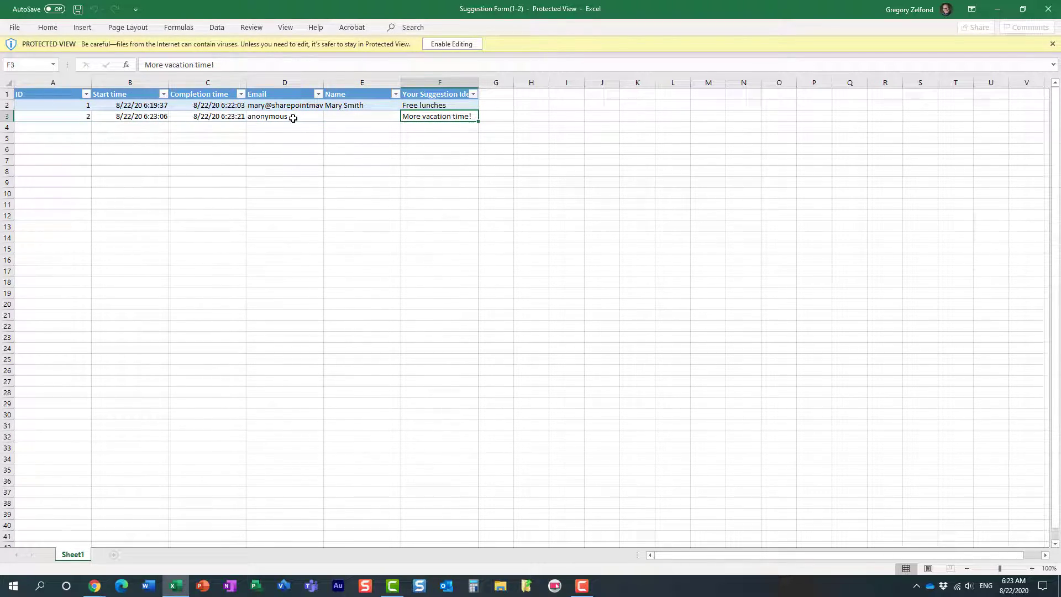
left_click_drag(292, 118, 352, 113)
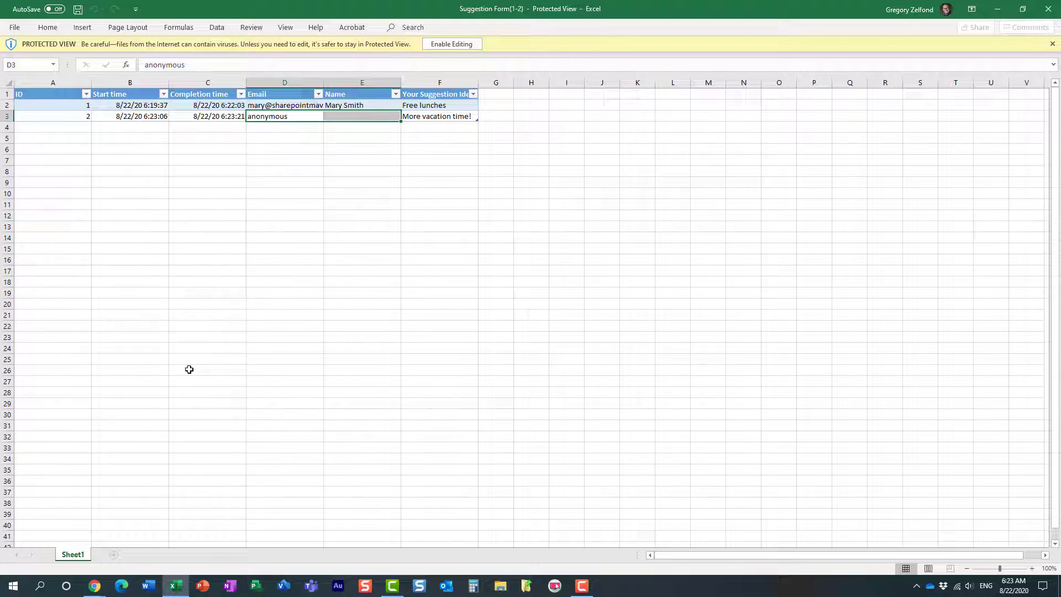
Step: Switch back to the Microsoft Forms window showing the Suggestion Form's 2 responses
mouse_move(96, 591)
left_click(84, 554)
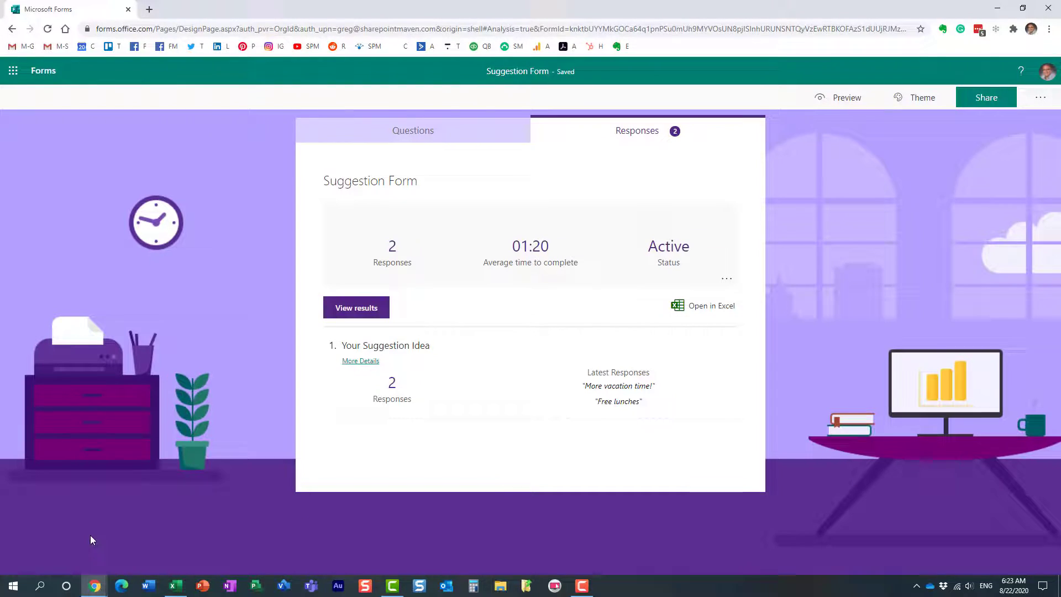